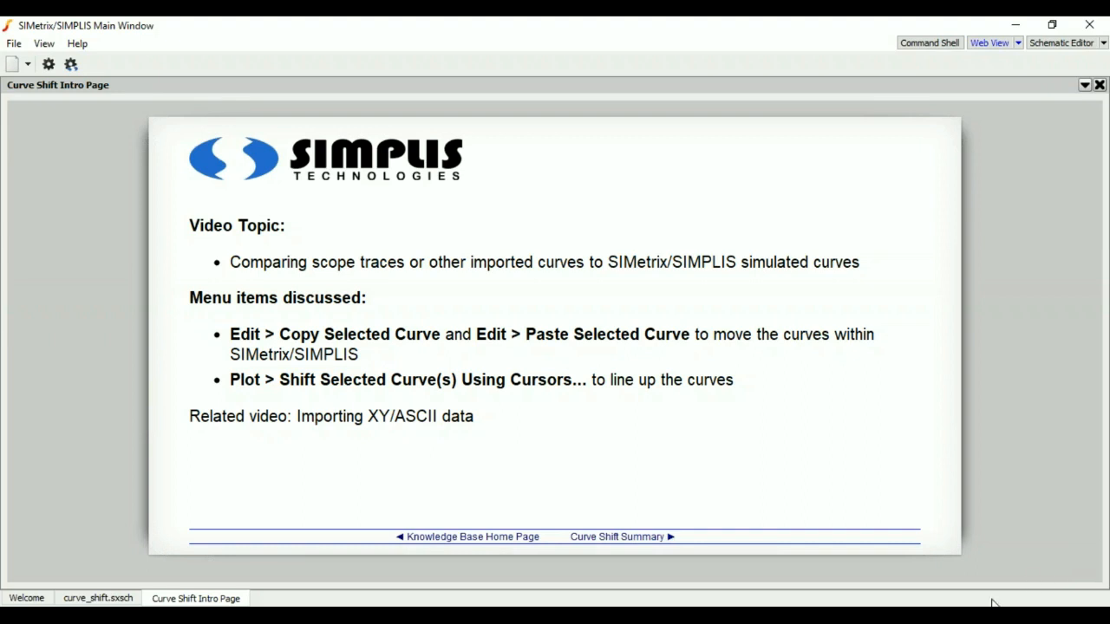
# Switch to the Waveform Viewer and compare the simulated Gate graph with the VG_imported graph
pyautogui.moveTo(742, 606)
pyautogui.click(763, 575)
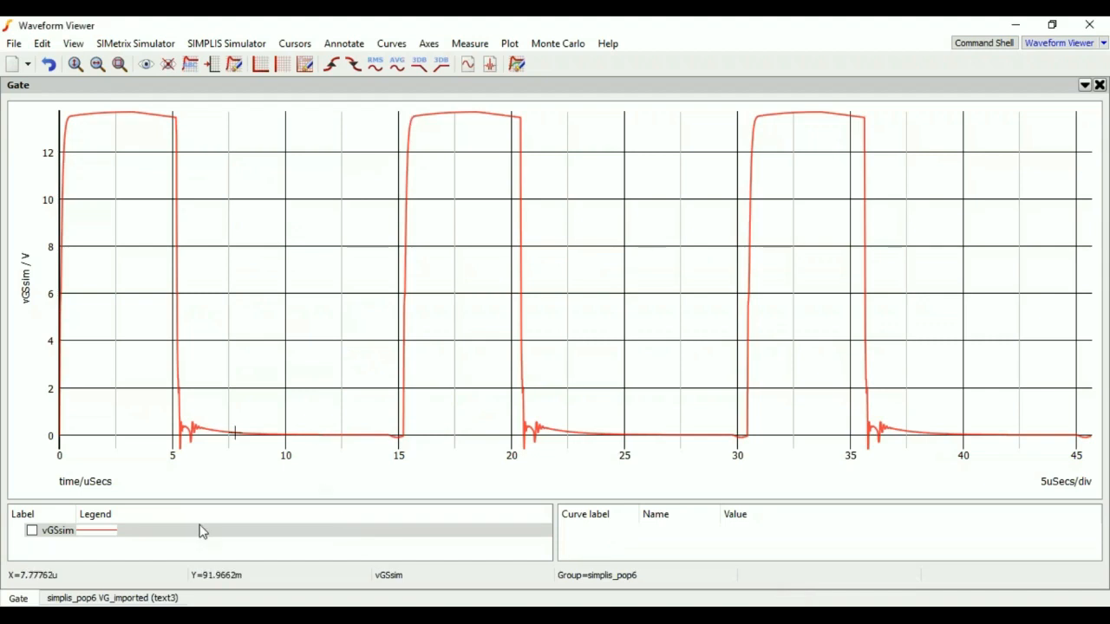
pyautogui.click(115, 600)
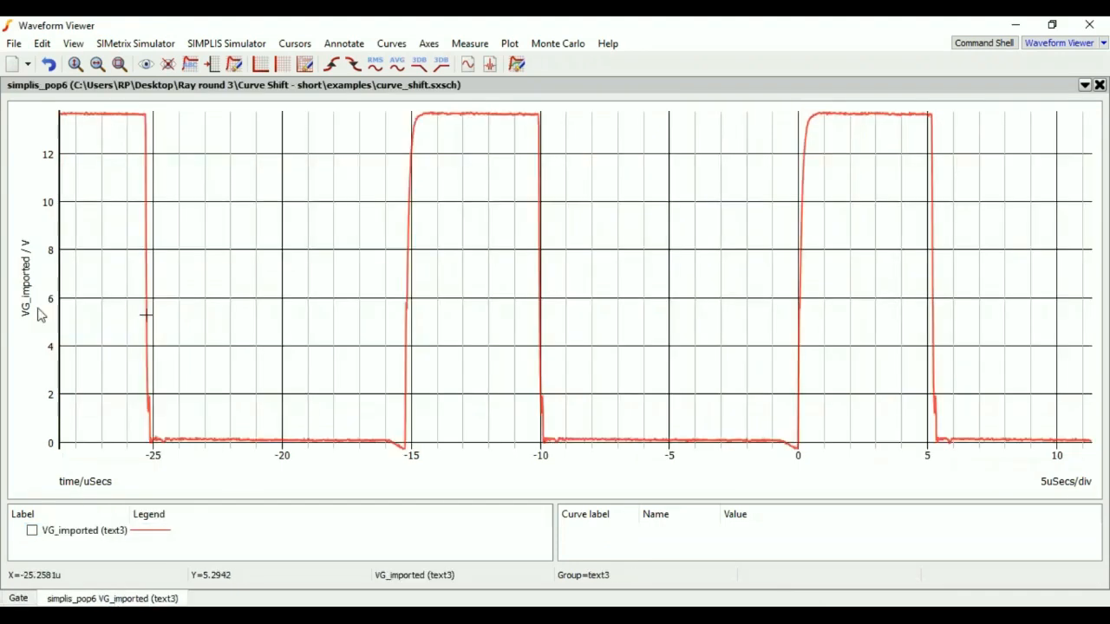
pyautogui.click(24, 597)
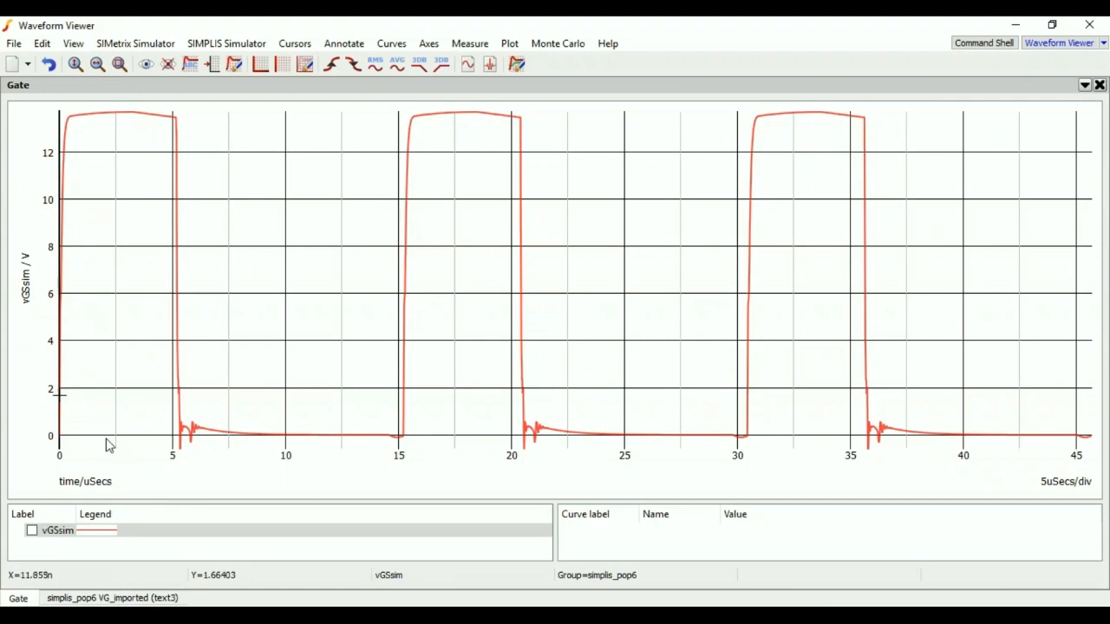
pyautogui.click(91, 600)
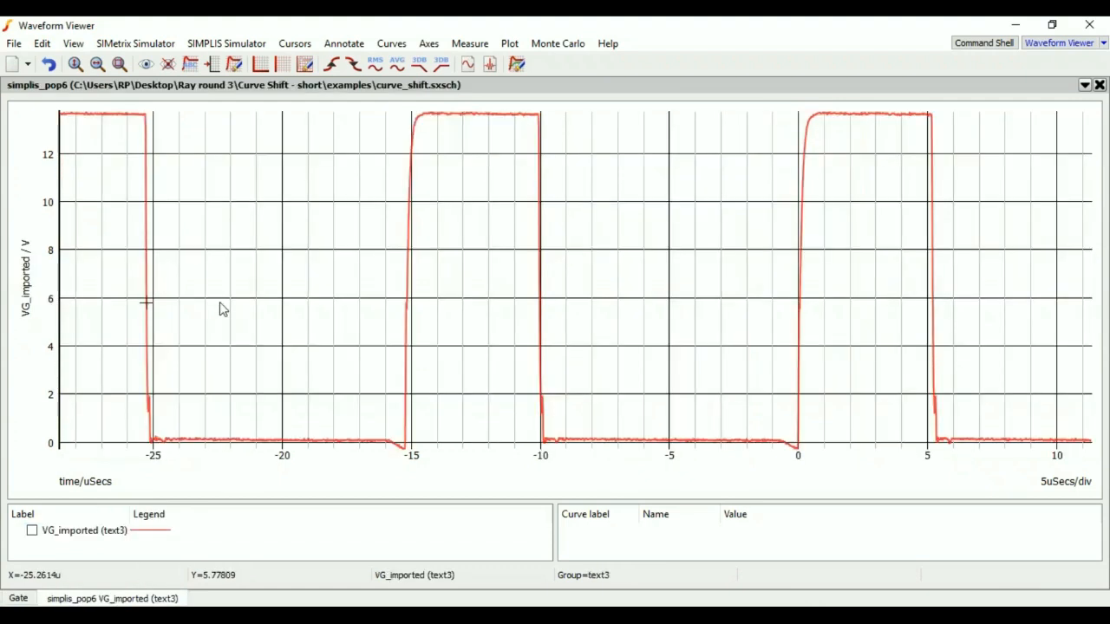
# Copy the VG_imported (text3) curve from its graph using Copy Selected Curves
pyautogui.click(44, 45)
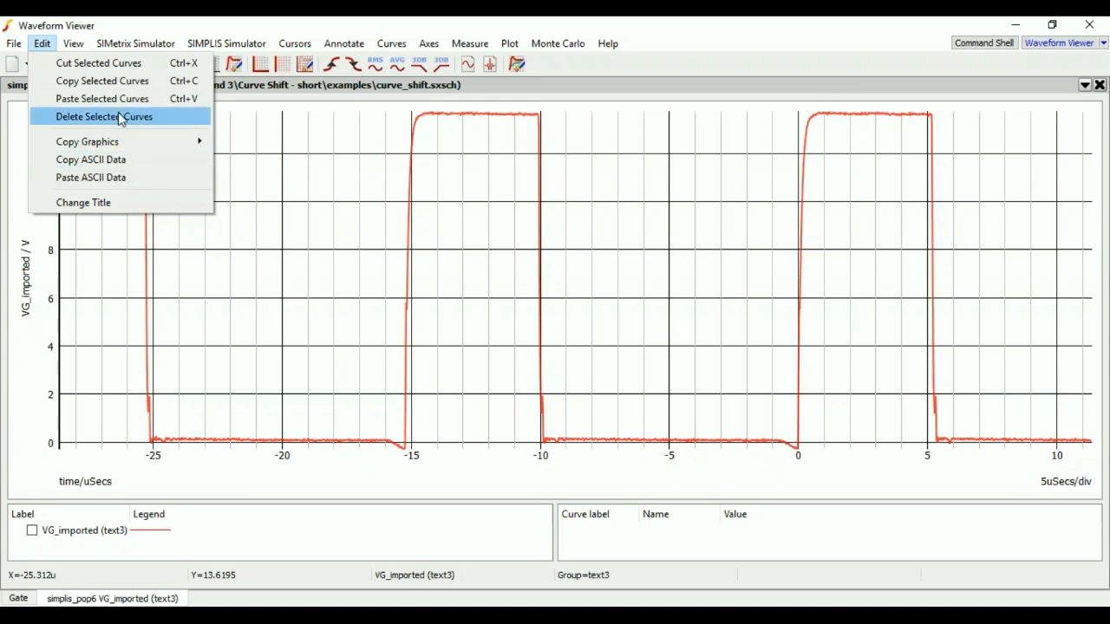
pyautogui.click(124, 83)
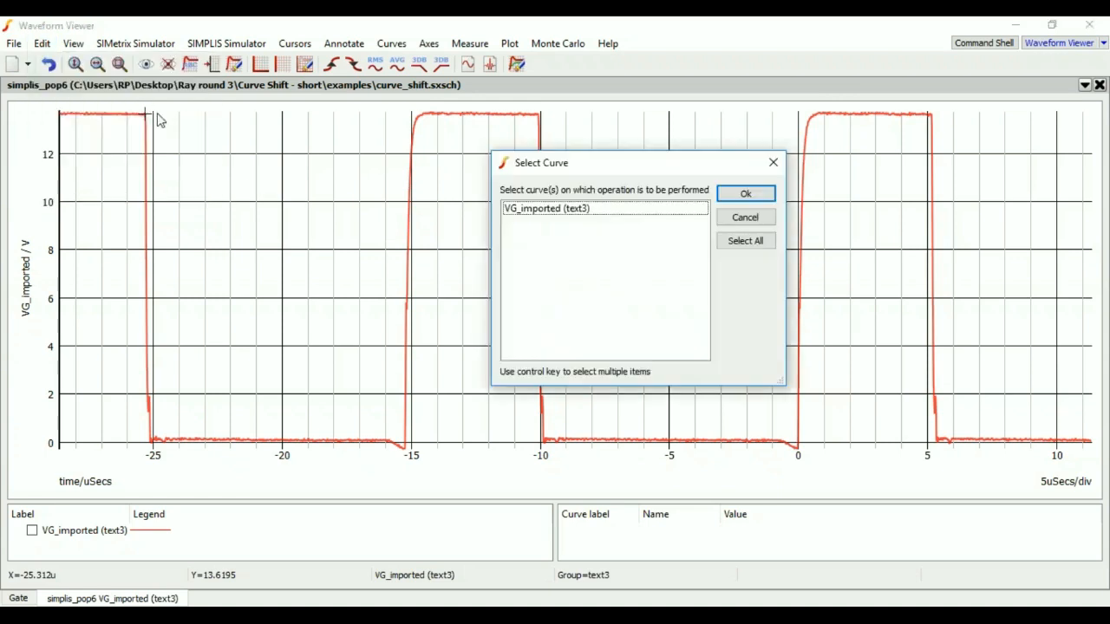
pyautogui.click(603, 213)
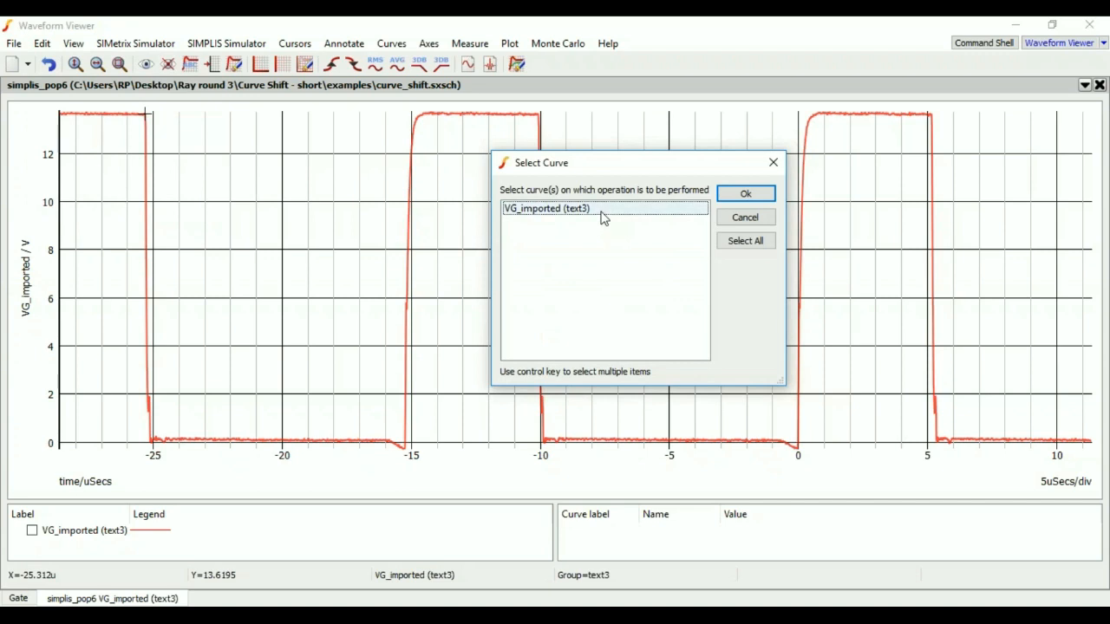
pyautogui.click(602, 217)
pyautogui.click(747, 201)
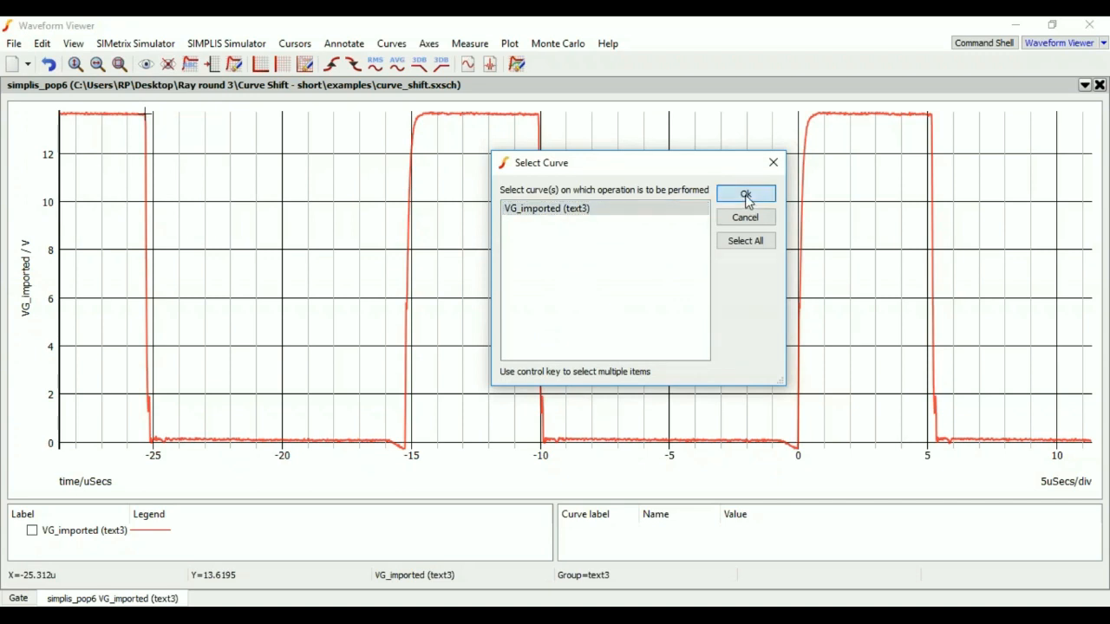
# Paste the copied curve into the Gate graph alongside the simulated vGSsim curve
pyautogui.click(21, 599)
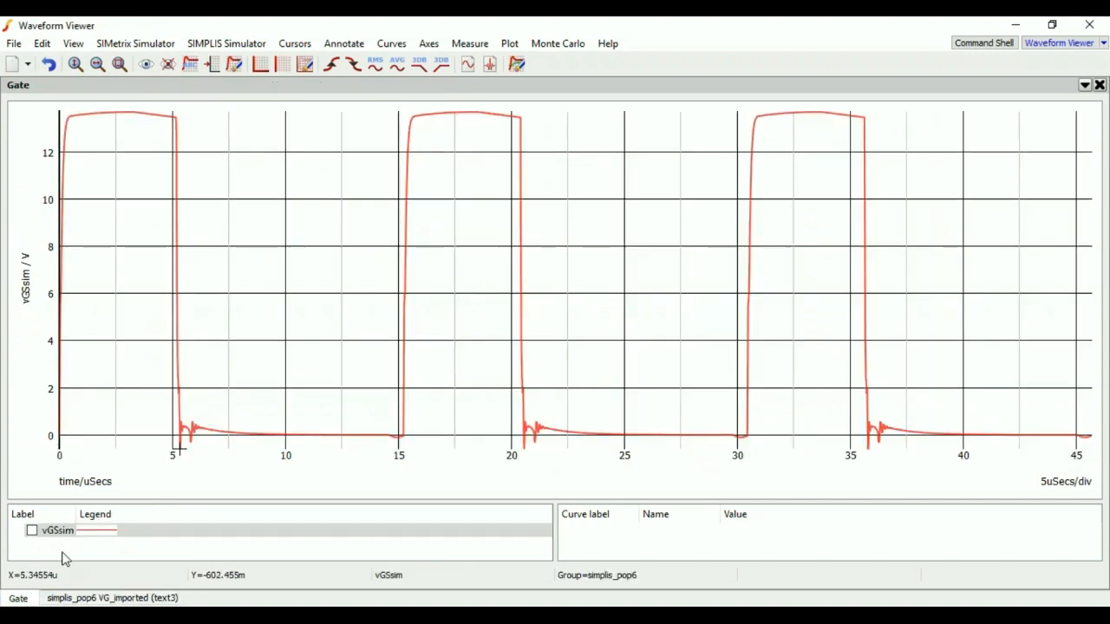
pyautogui.click(40, 45)
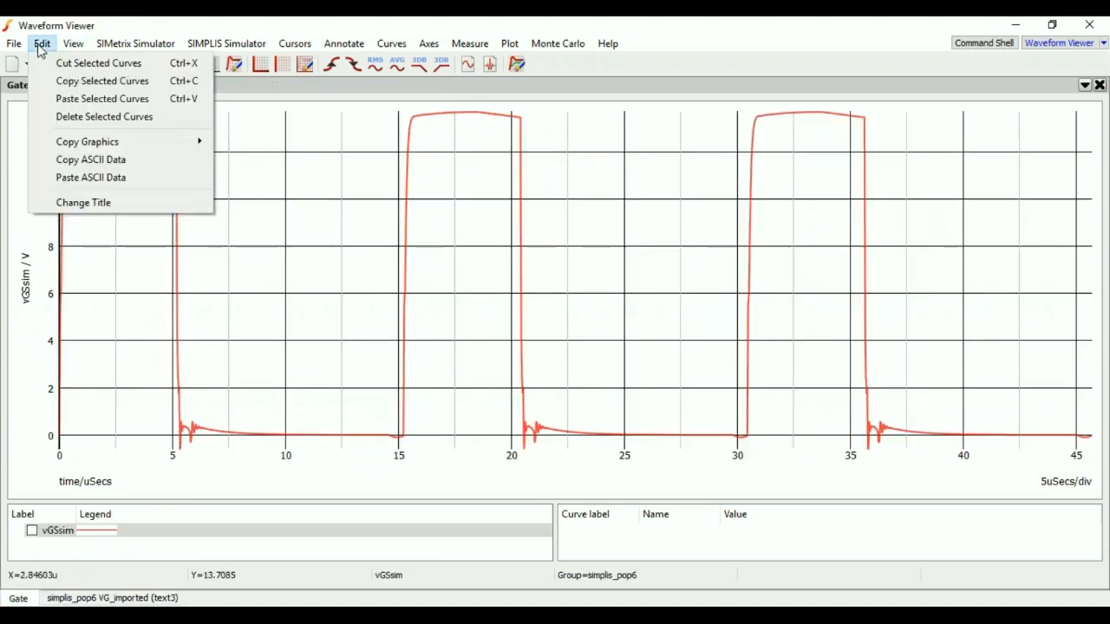
pyautogui.click(65, 98)
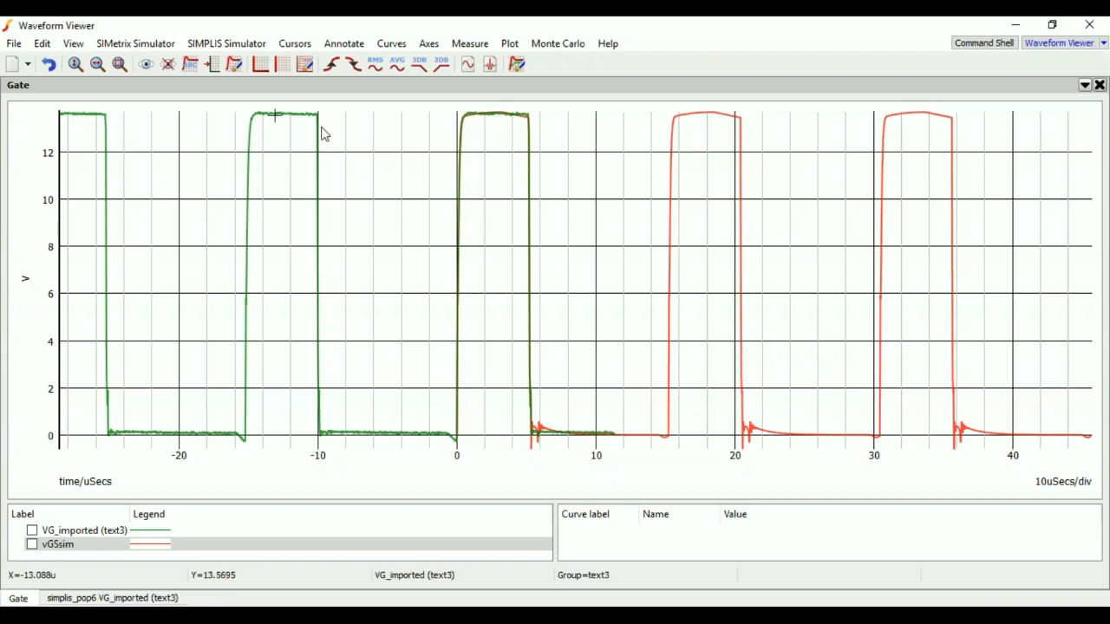
# Shift the VG_imported (text3) curve in the Gate graph to zero so its first point starts at time 0
pyautogui.click(509, 43)
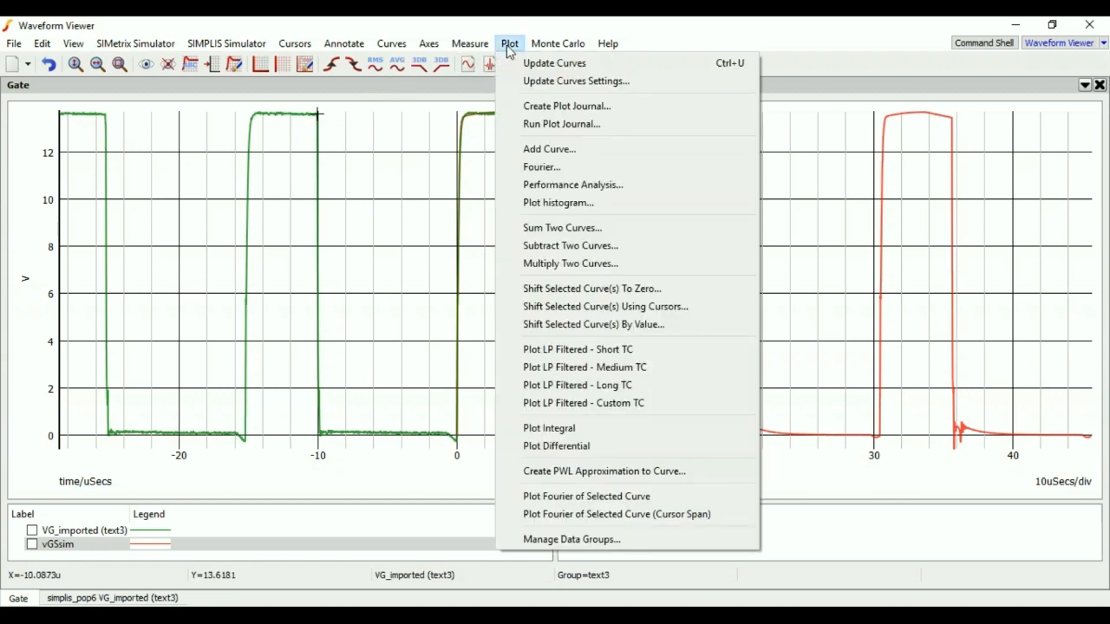
pyautogui.click(561, 292)
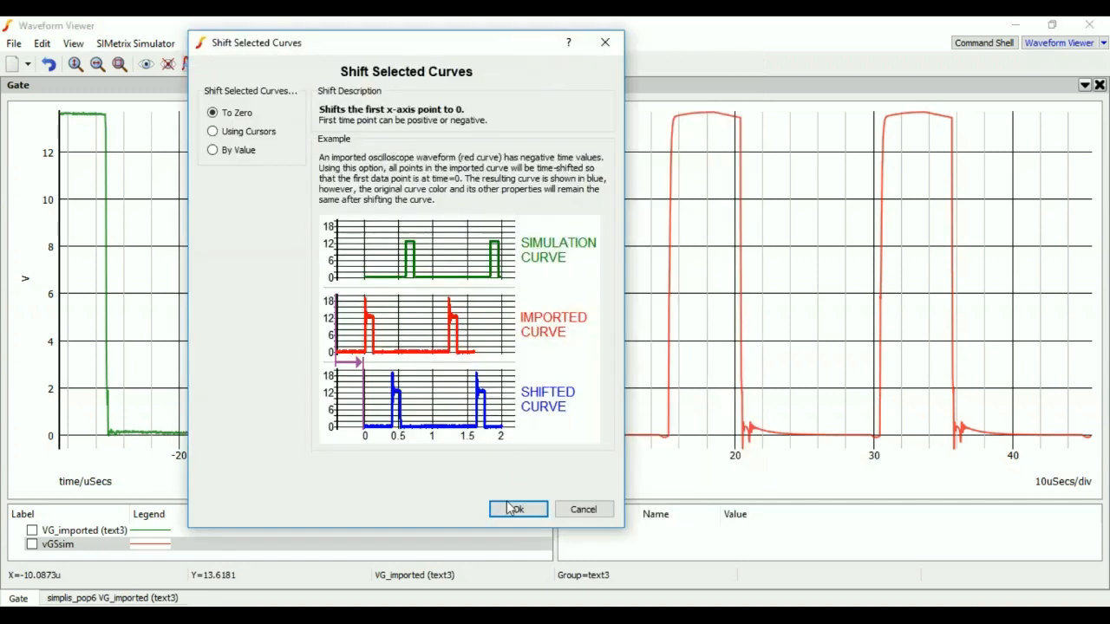
pyautogui.click(514, 512)
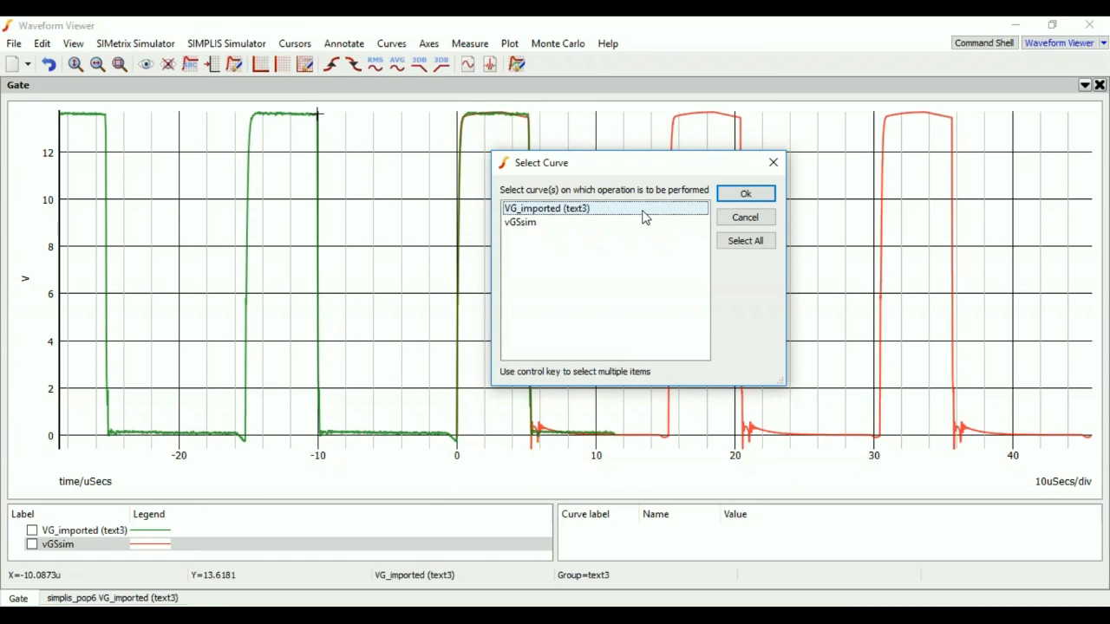
pyautogui.click(645, 215)
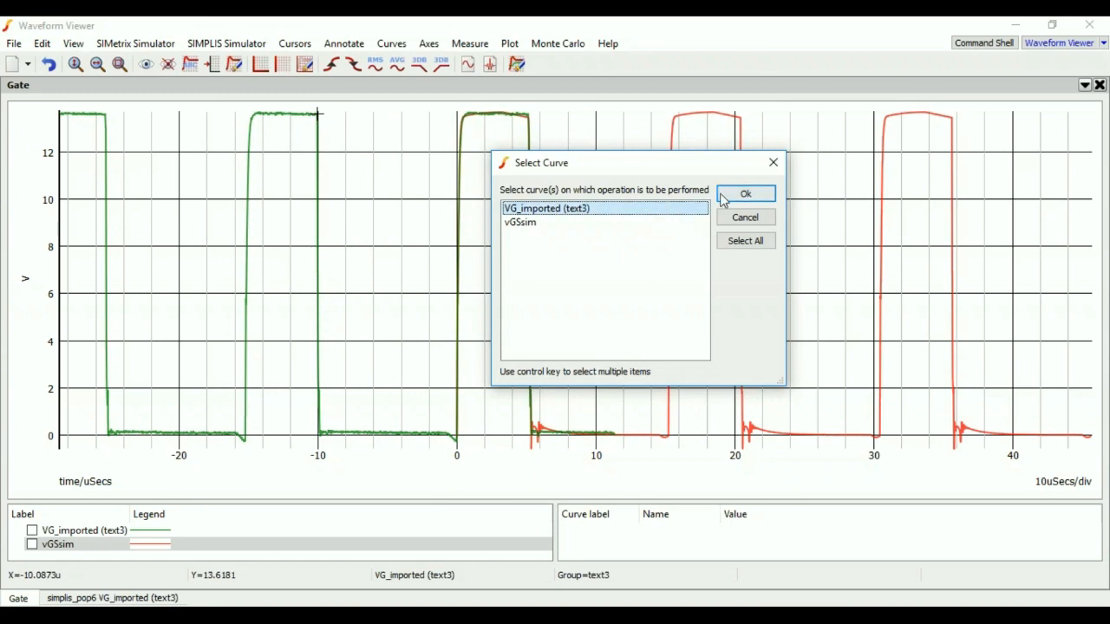
pyautogui.click(745, 193)
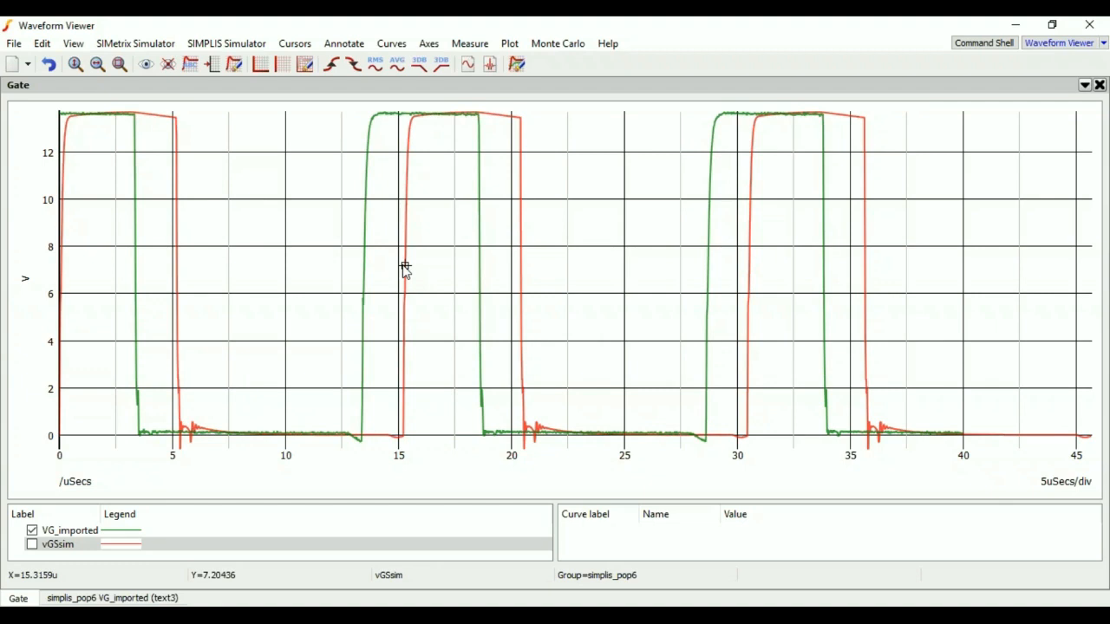
# Turn on the measurement cursors in the Gate graph and dismiss the hint about moving them
pyautogui.click(292, 51)
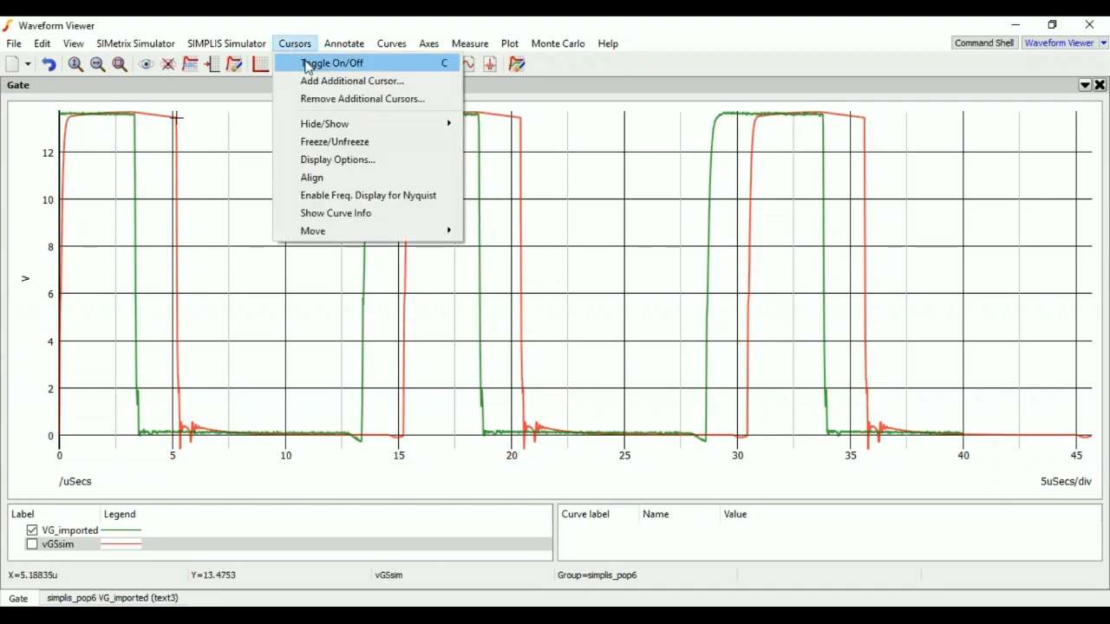
pyautogui.click(306, 64)
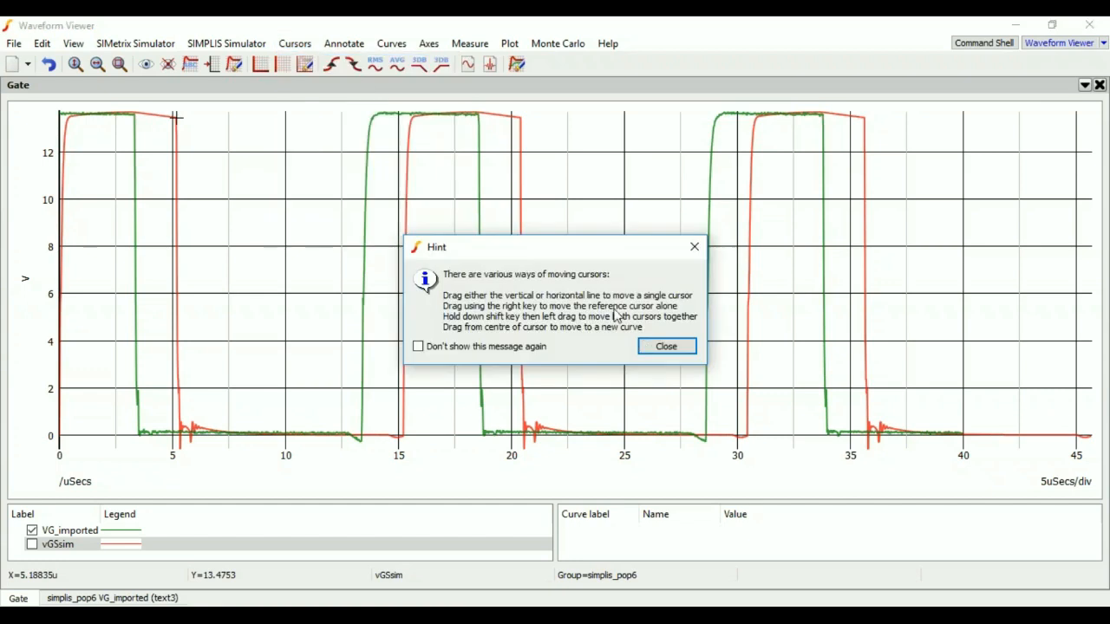
pyautogui.click(653, 351)
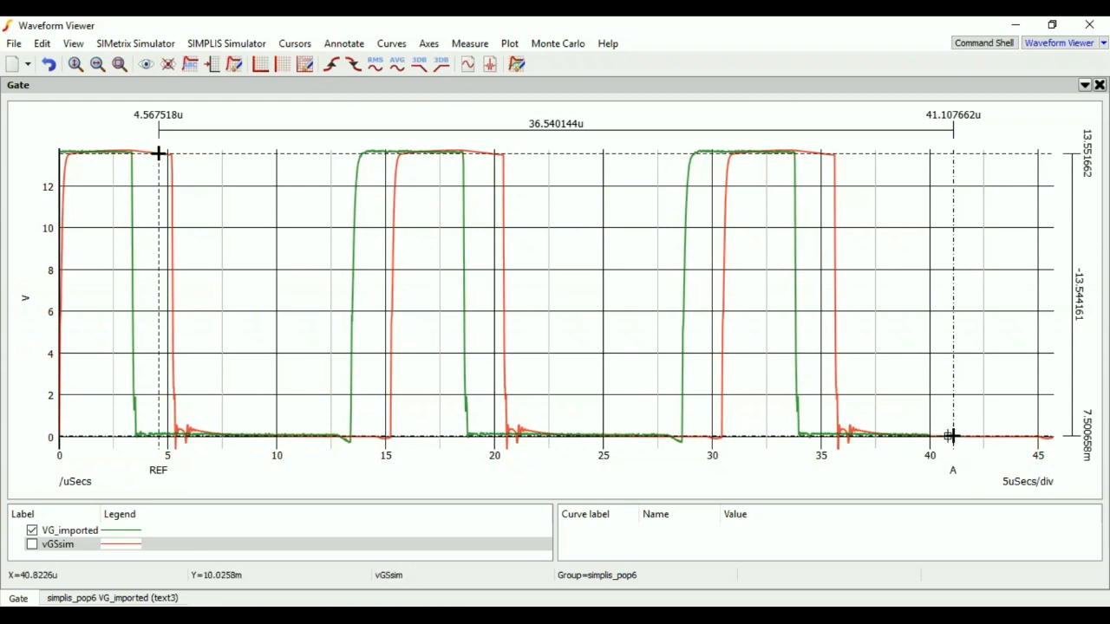
# Place cursor A on the green imported curve's rising edge at about 13.48 µs and REF on the red simulated curve's edge at about 15.31 µs
pyautogui.moveTo(954, 436); pyautogui.dragTo(352, 297)
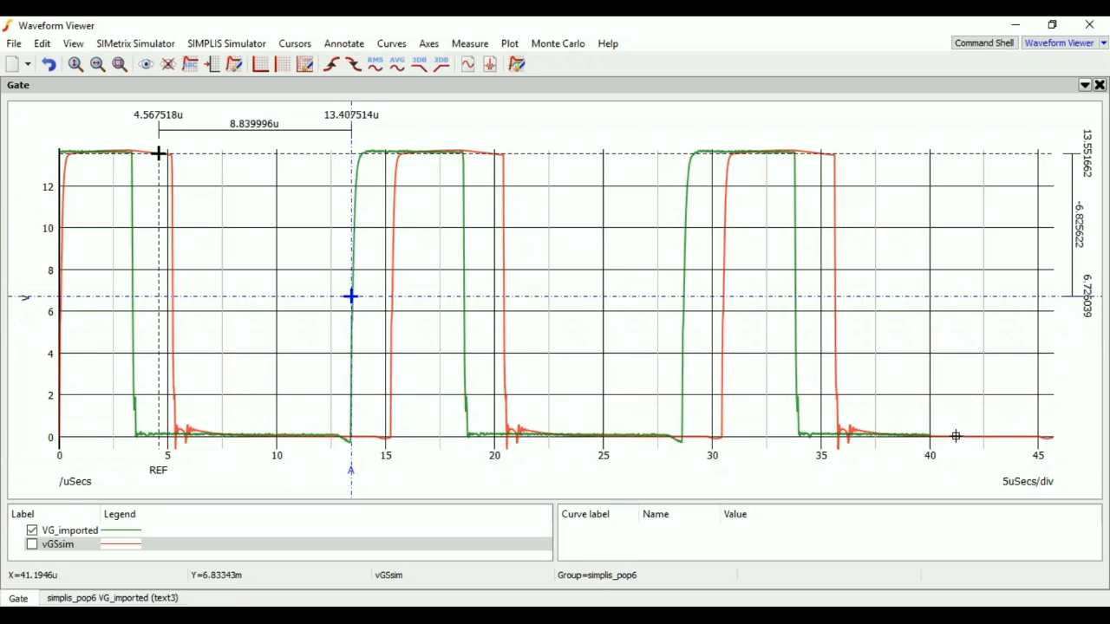
pyautogui.moveTo(351, 297); pyautogui.dragTo(353, 296)
pyautogui.moveTo(156, 153); pyautogui.dragTo(155, 153)
pyautogui.moveTo(182, 189); pyautogui.dragTo(393, 300)
pyautogui.moveTo(393, 299); pyautogui.dragTo(392, 299)
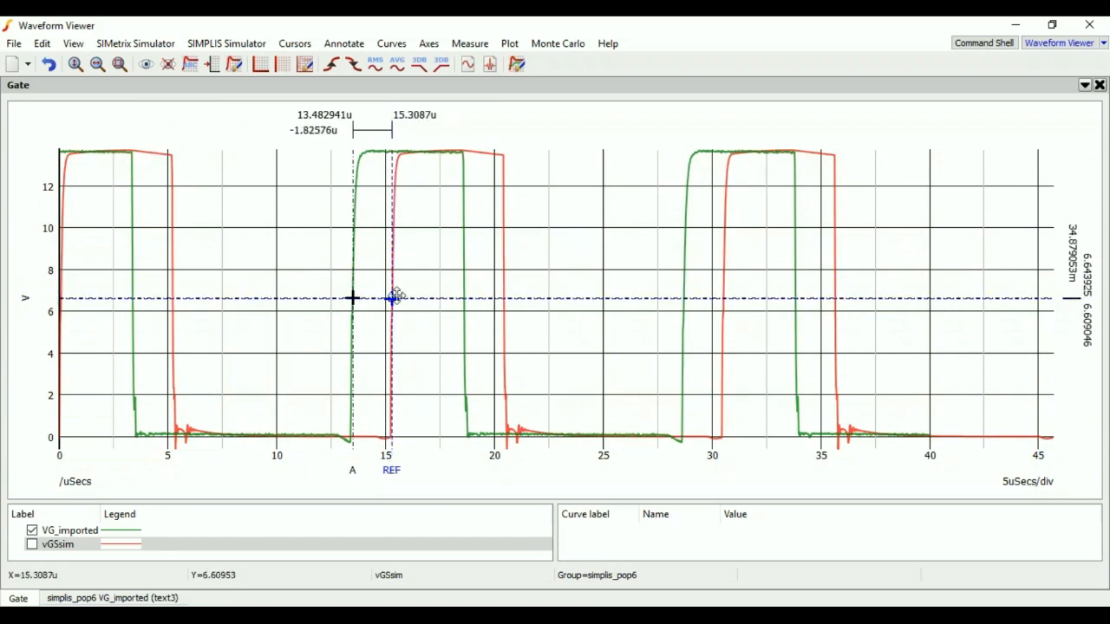
# Shift the selected VG_imported curve using the cursors, and check its alignment with vGSsim close up at the REF rising edge
pyautogui.click(511, 44)
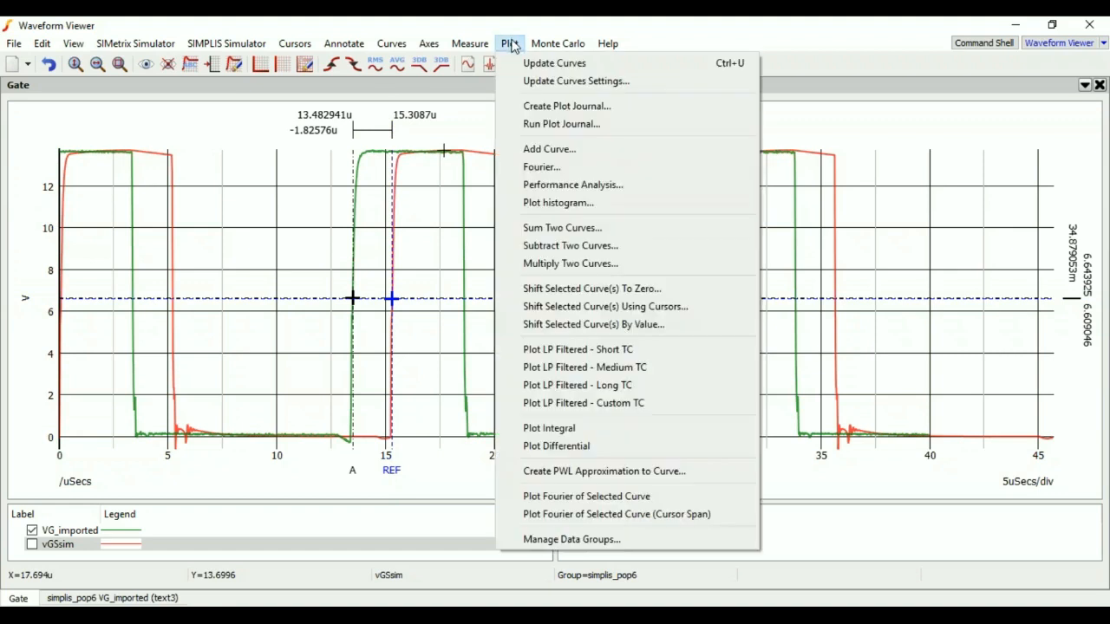
pyautogui.click(594, 309)
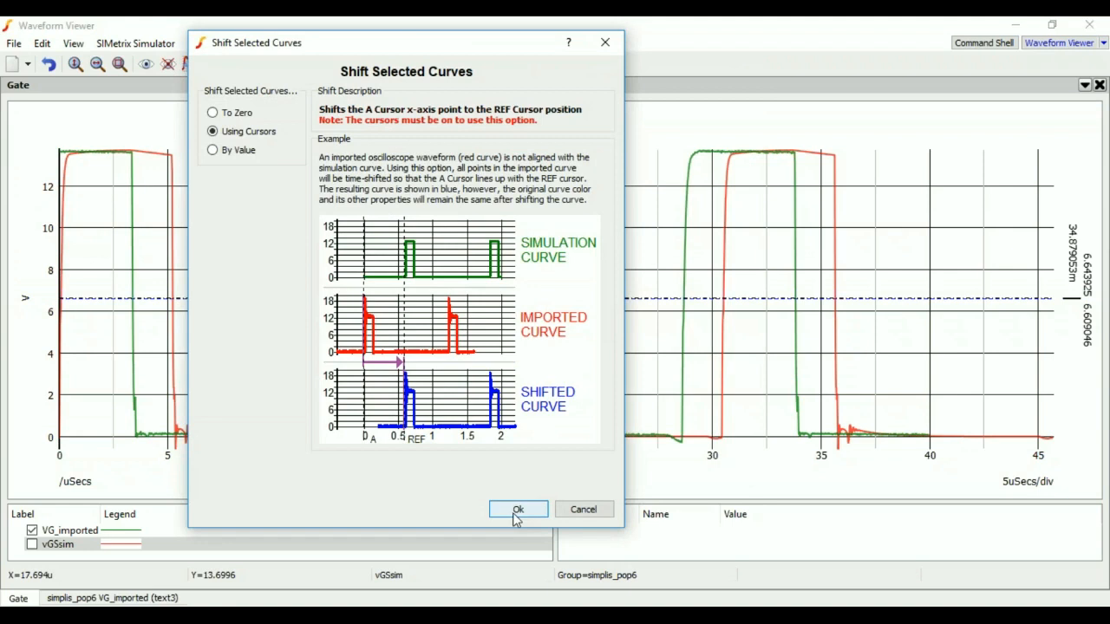
pyautogui.click(515, 512)
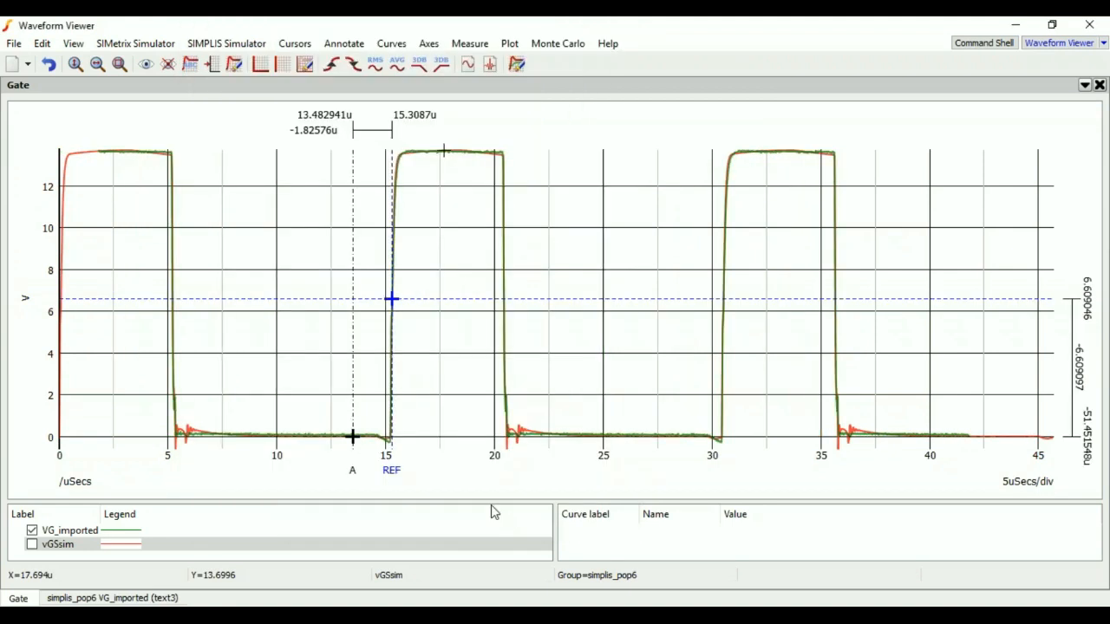
pyautogui.moveTo(364, 160); pyautogui.dragTo(424, 468)
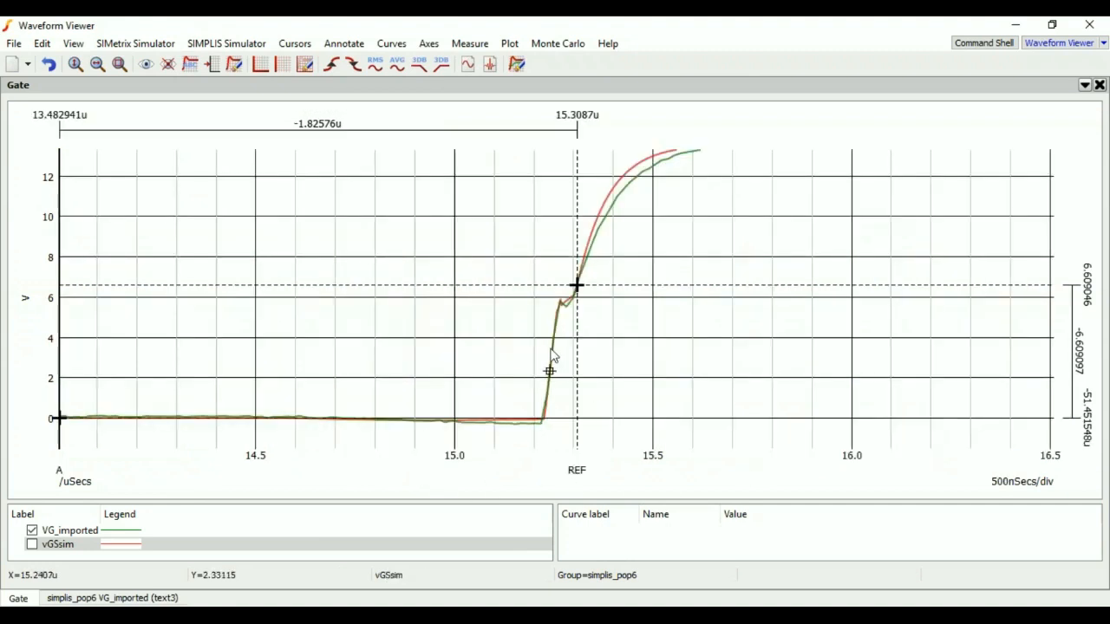
# Return to the SIMetrix/SIMPLIS main window and open the Curve Shift Summary page
pyautogui.click(512, 43)
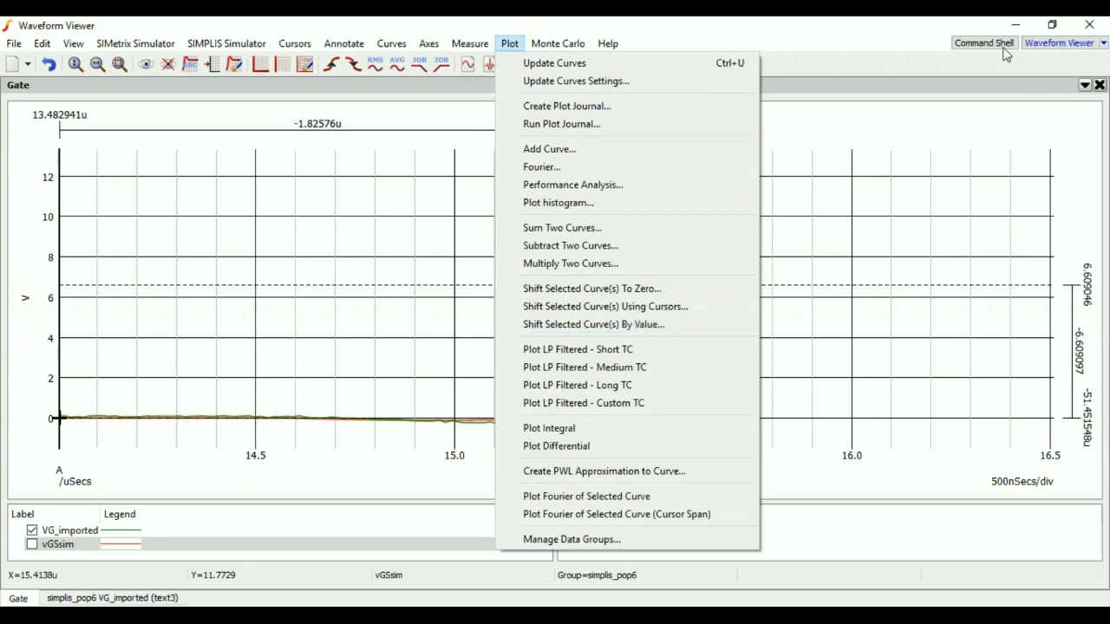
pyautogui.click(1026, 28)
pyautogui.click(1023, 28)
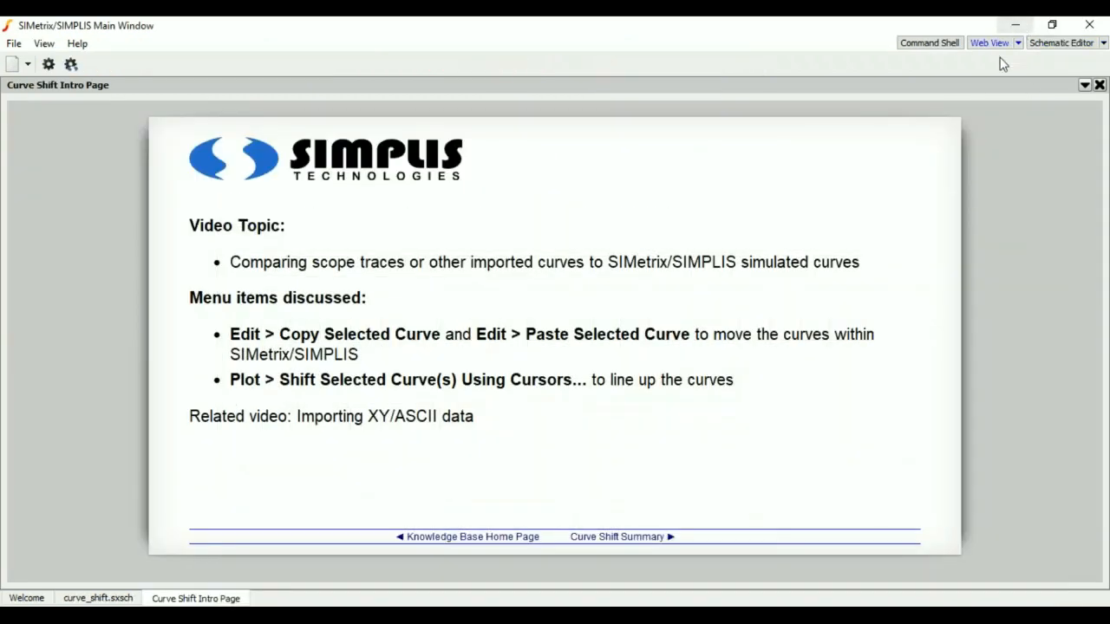
pyautogui.click(619, 537)
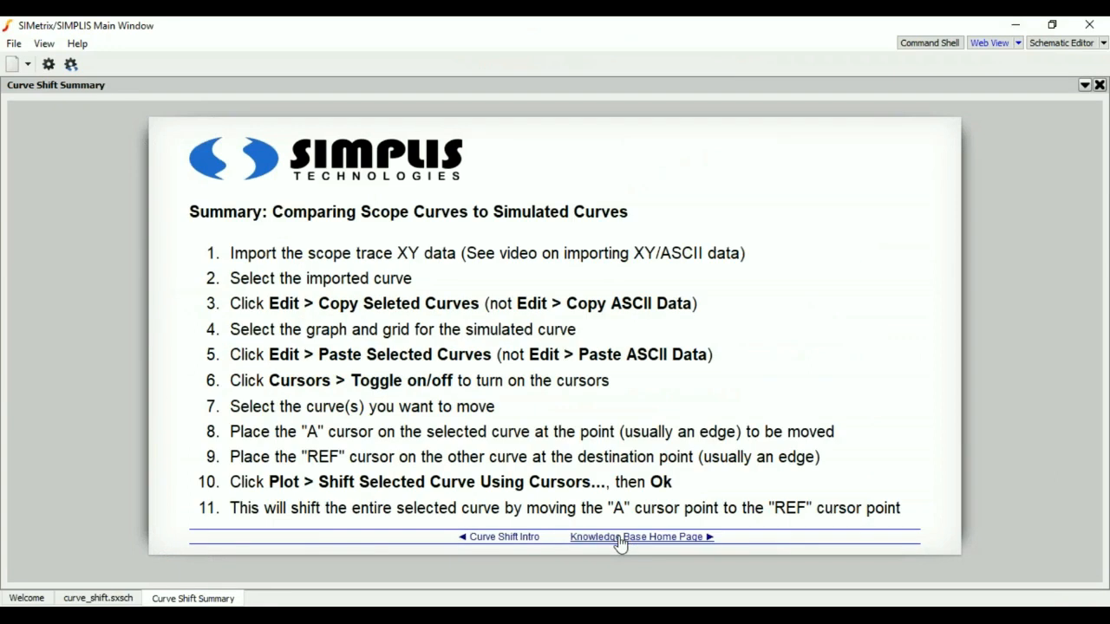